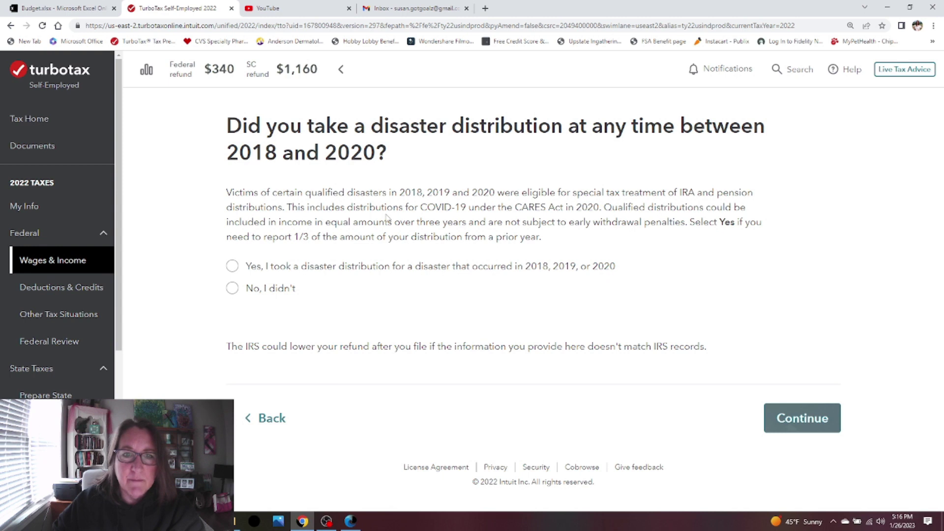
Answer that no disaster distribution was taken between 2018 and 2020 and keep No for the digital asset question.
{"action": "left_click", "coordinate": [234, 290]}
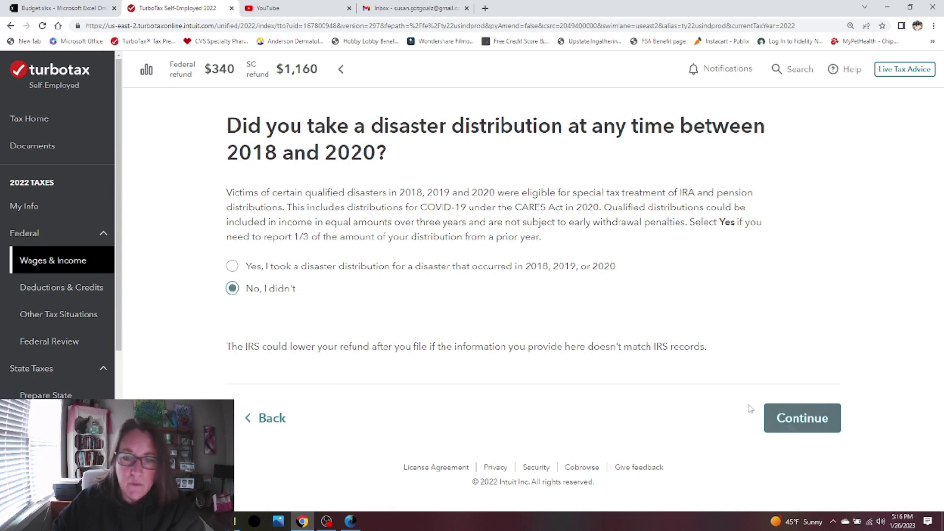
{"action": "left_click", "coordinate": [787, 418]}
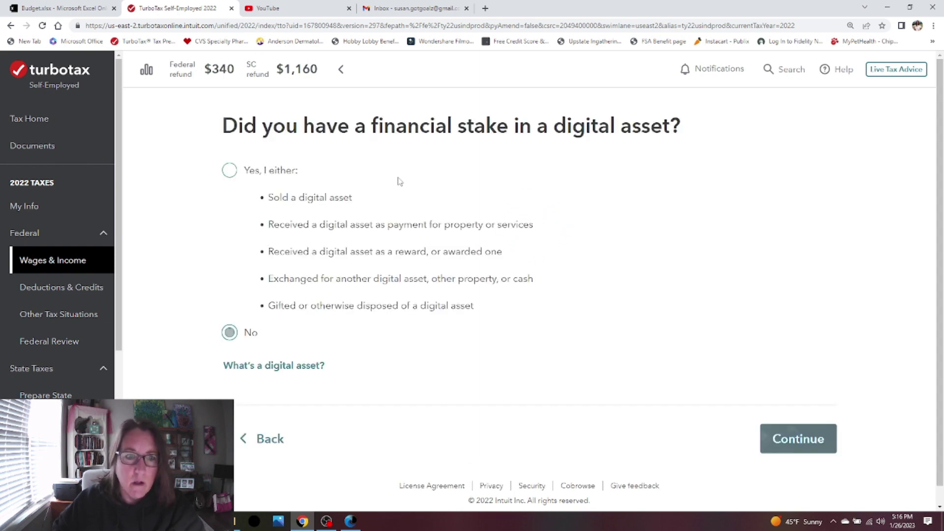
{"action": "left_click", "coordinate": [776, 438]}
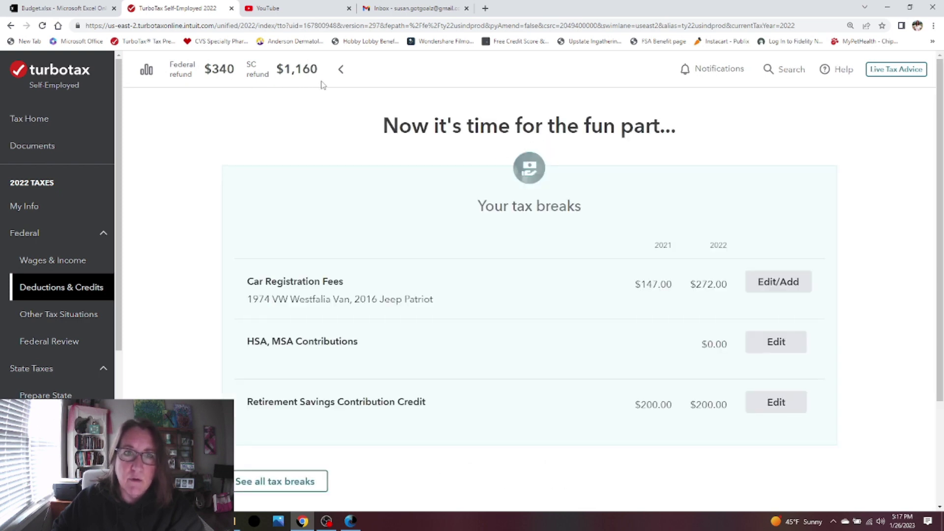
Finish the tax breaks section and confirm that there was no move for work in 2022.
{"action": "scroll", "coordinate": [575, 266], "scroll_direction": "down", "scroll_amount": 2}
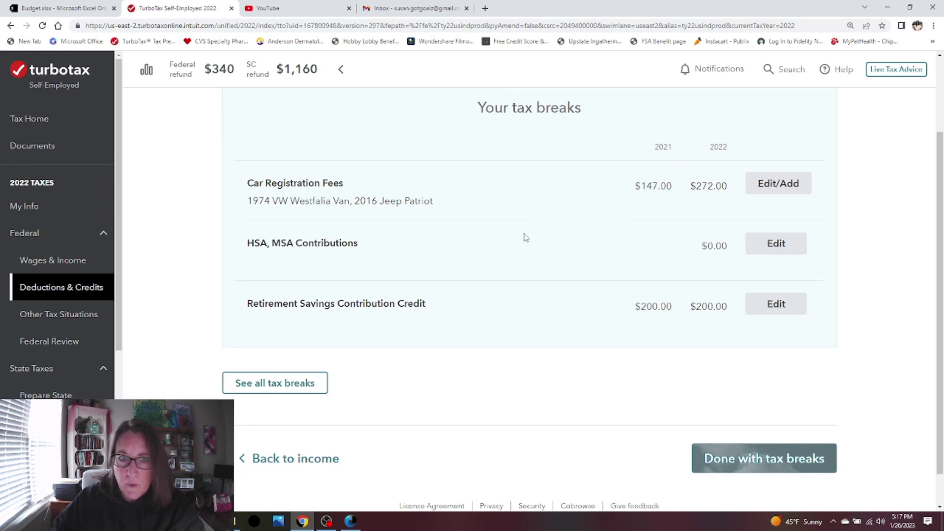
{"action": "left_click", "coordinate": [739, 455]}
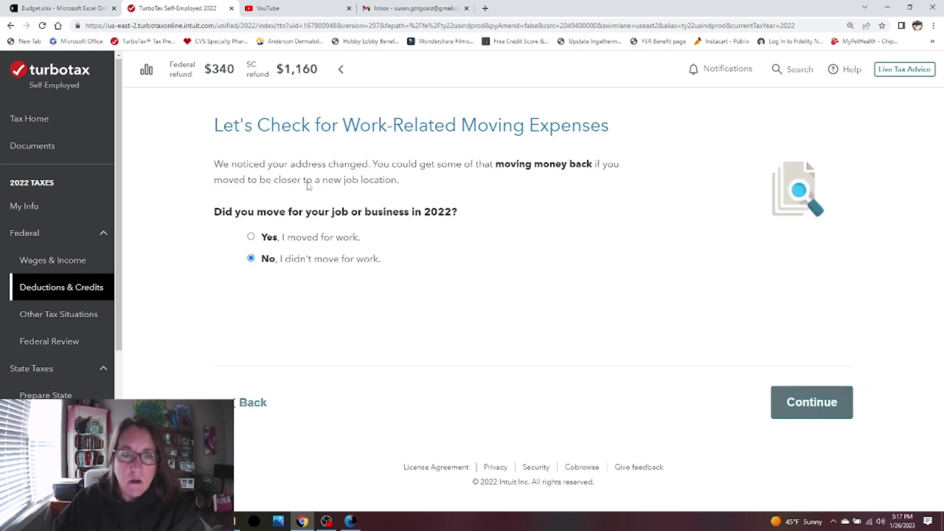
{"action": "left_click", "coordinate": [827, 407]}
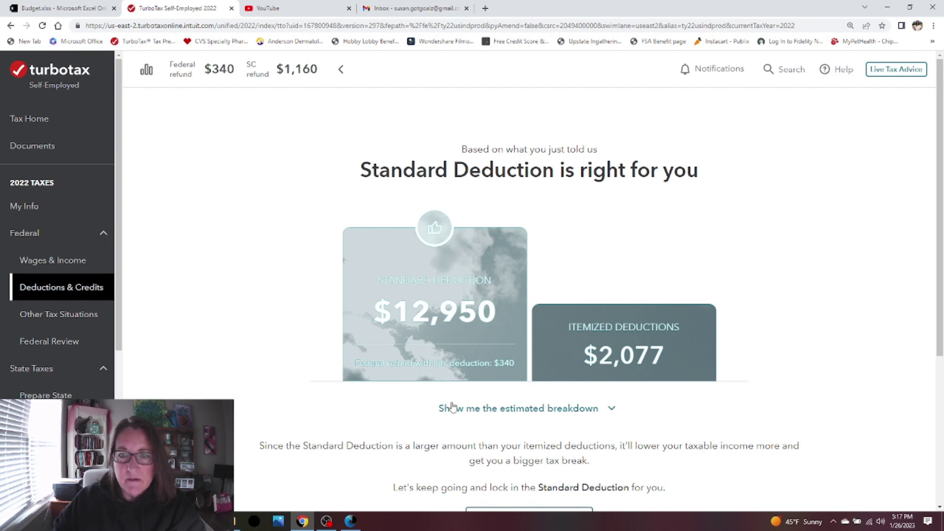
Accept the Standard Deduction and proceed past the other tax situations without adding any.
{"action": "scroll", "coordinate": [542, 408], "scroll_direction": "down", "scroll_amount": 3}
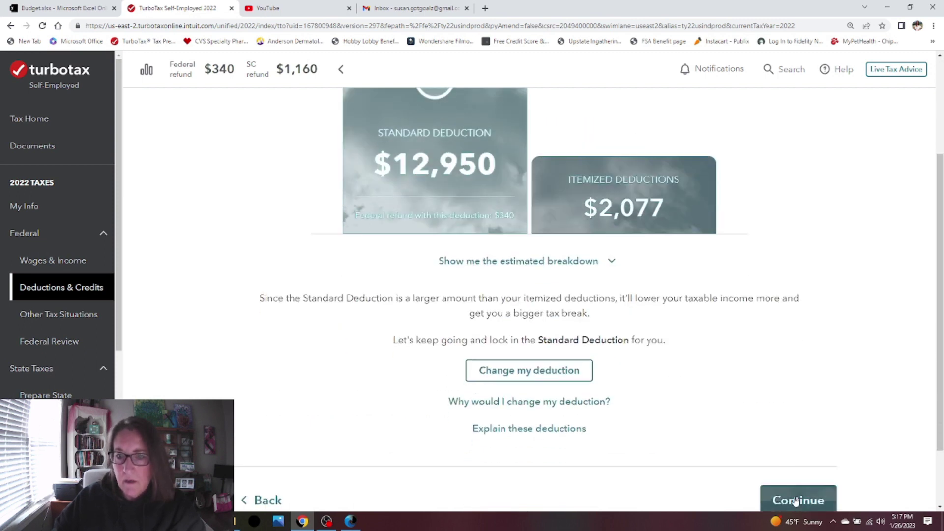
{"action": "left_click", "coordinate": [794, 496]}
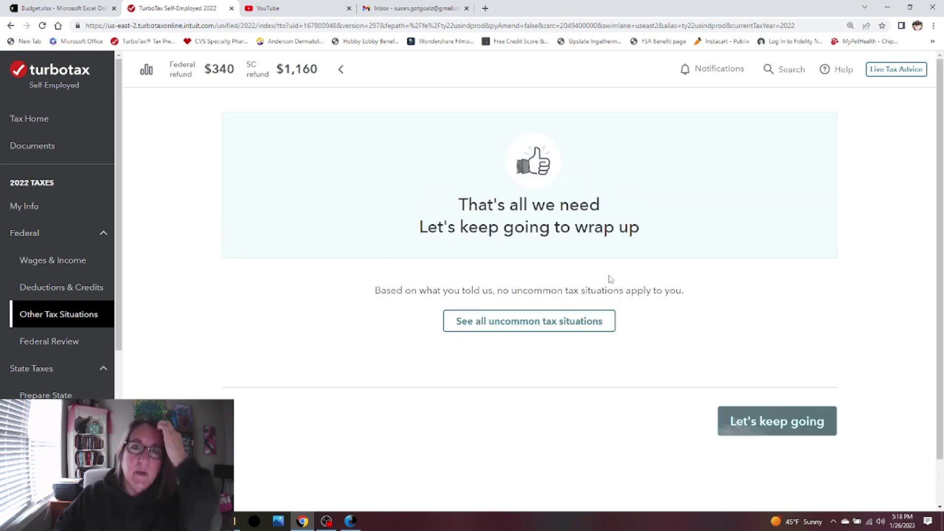
{"action": "left_click", "coordinate": [739, 417]}
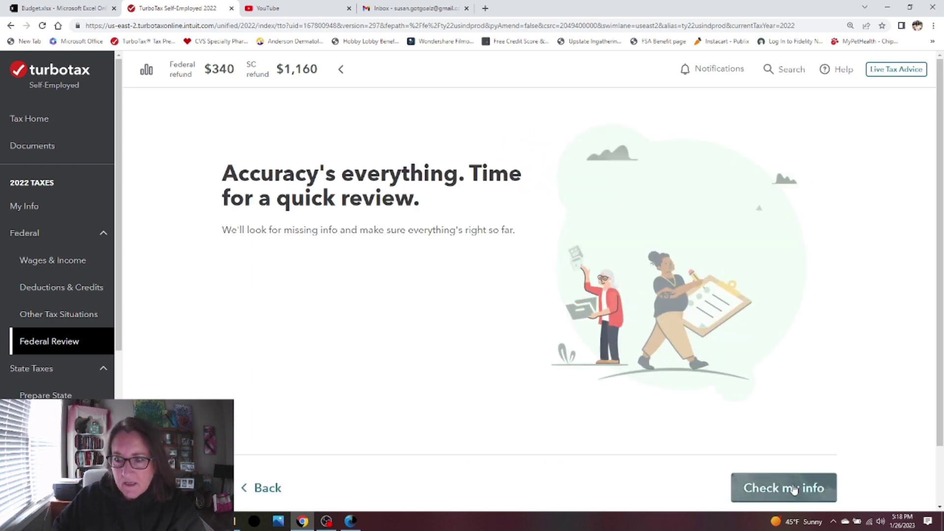
Run the federal review and continue past the estimated federal refund to the state taxes.
{"action": "left_click", "coordinate": [790, 488]}
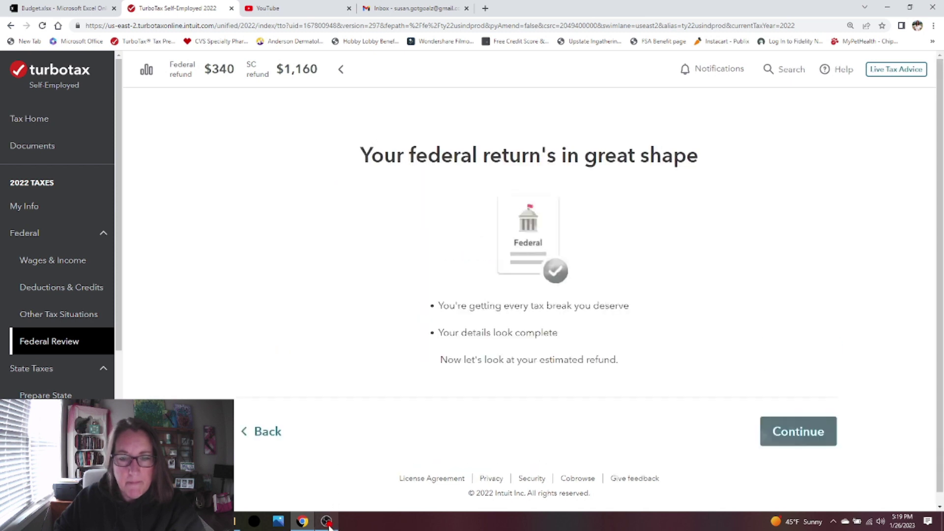
{"action": "left_click", "coordinate": [797, 429]}
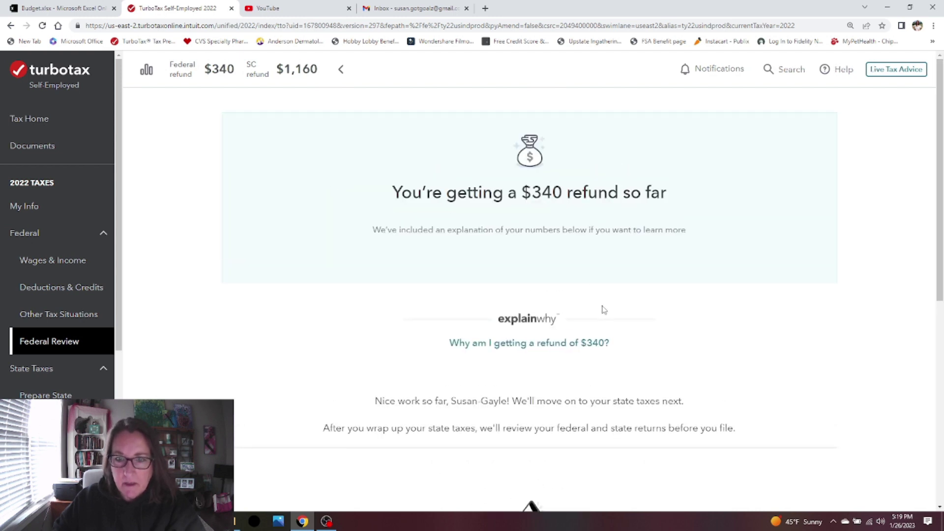
{"action": "scroll", "coordinate": [604, 309], "scroll_direction": "down", "scroll_amount": 8}
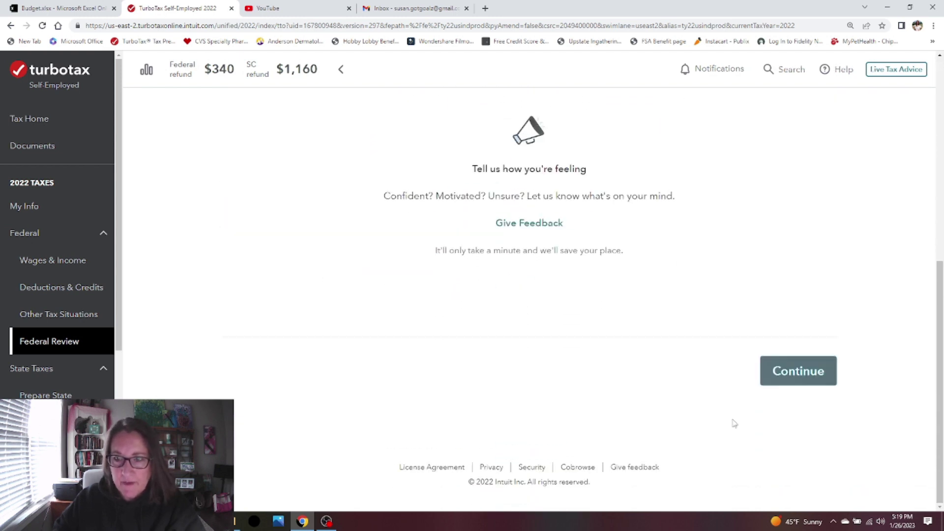
{"action": "left_click", "coordinate": [795, 373]}
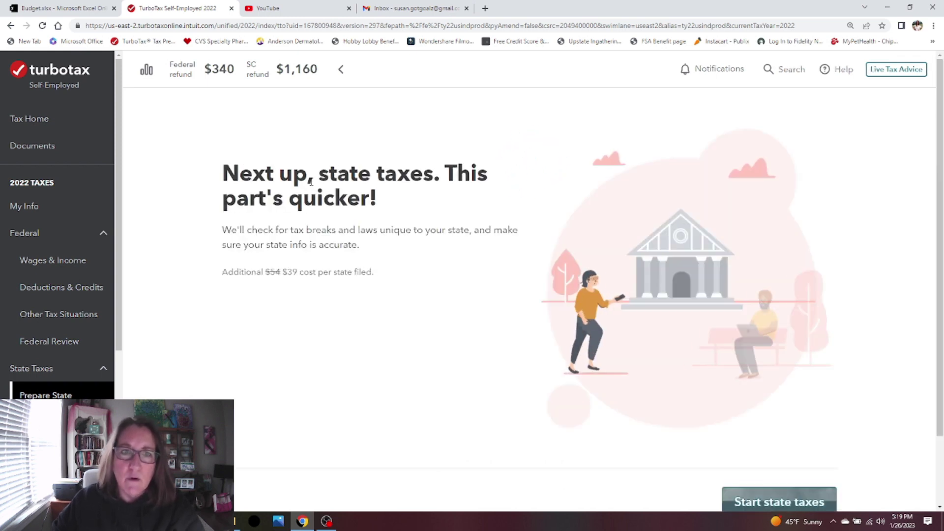
Start the state taxes section and finish it with South Carolina as the only state return.
{"action": "scroll", "coordinate": [309, 189], "scroll_direction": "down", "scroll_amount": 2}
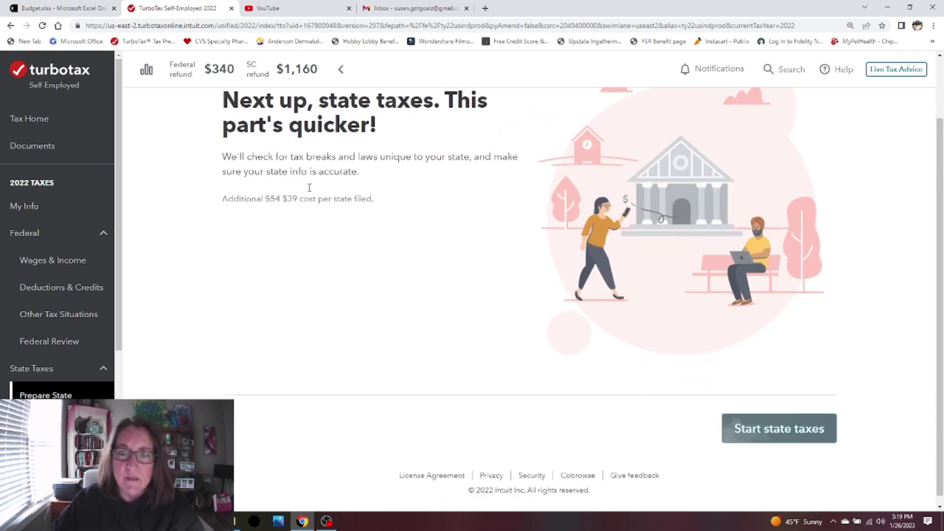
{"action": "left_click", "coordinate": [760, 424]}
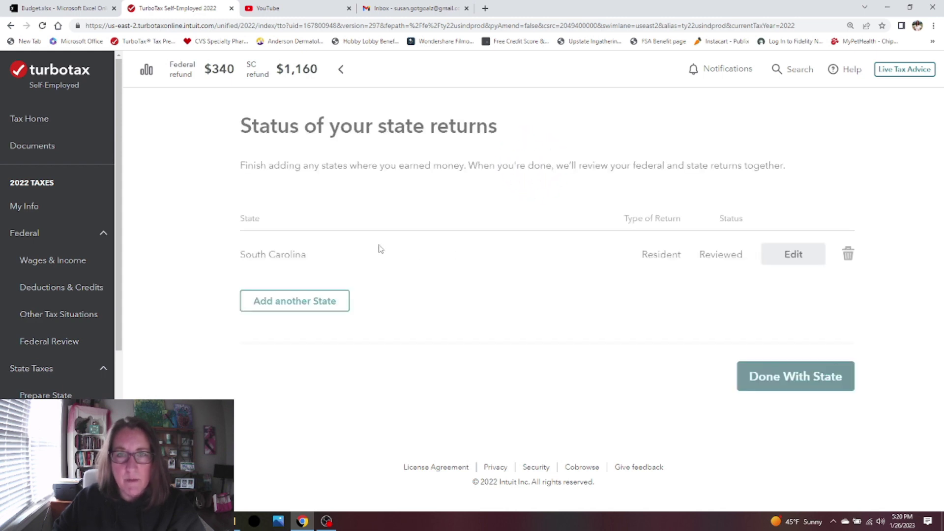
{"action": "left_click", "coordinate": [787, 371]}
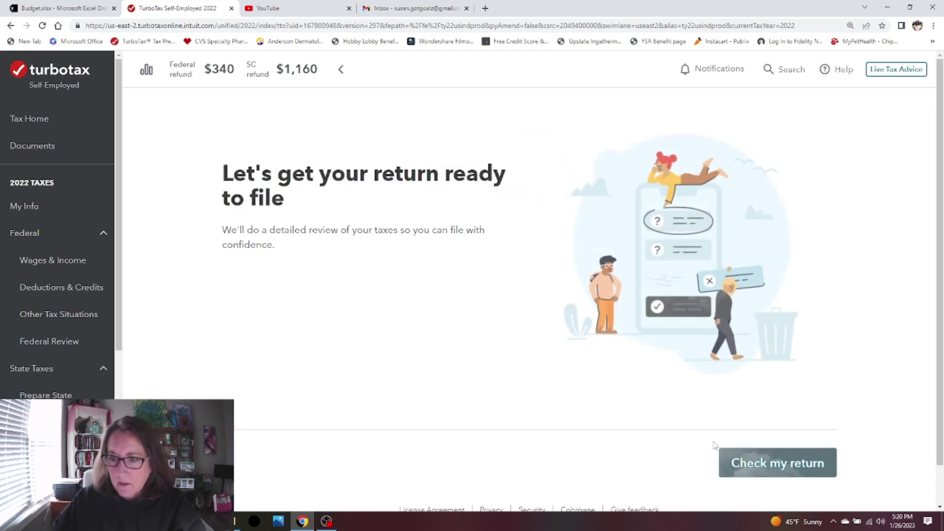
Run the detailed check of the whole return and continue to the final numbers.
{"action": "left_click", "coordinate": [781, 464]}
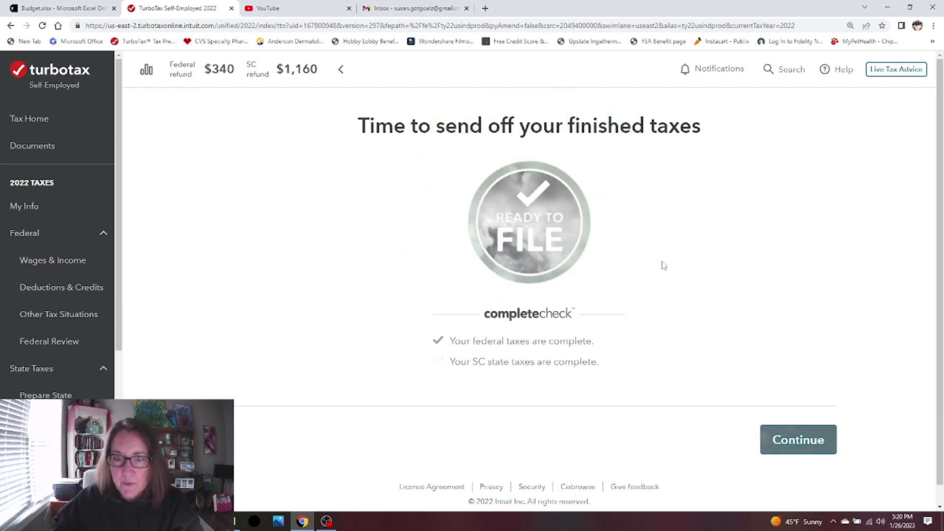
{"action": "left_click", "coordinate": [802, 441]}
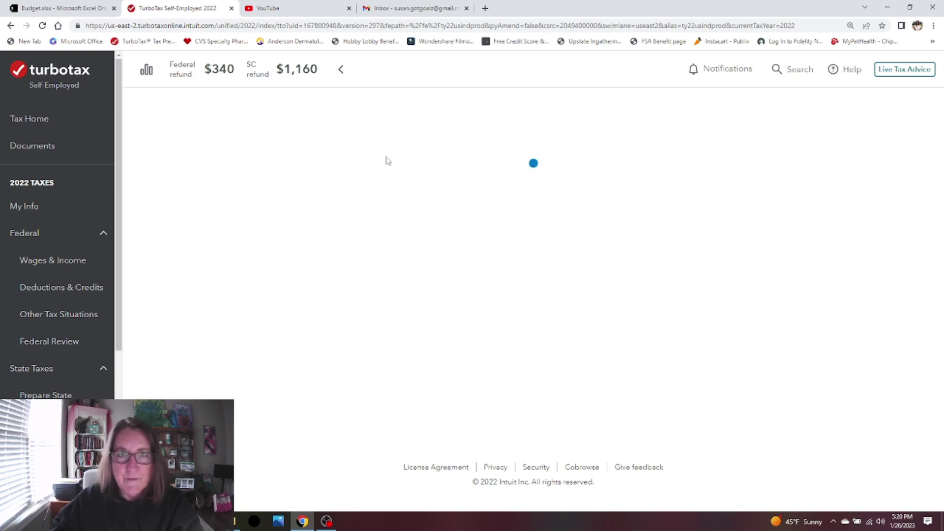
{"action": "left_click", "coordinate": [404, 9]}
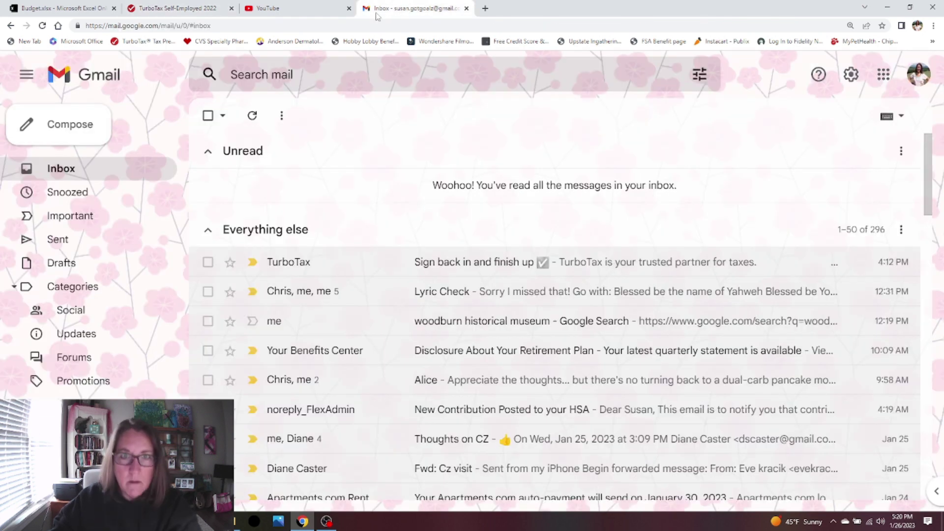
{"action": "left_click", "coordinate": [169, 9]}
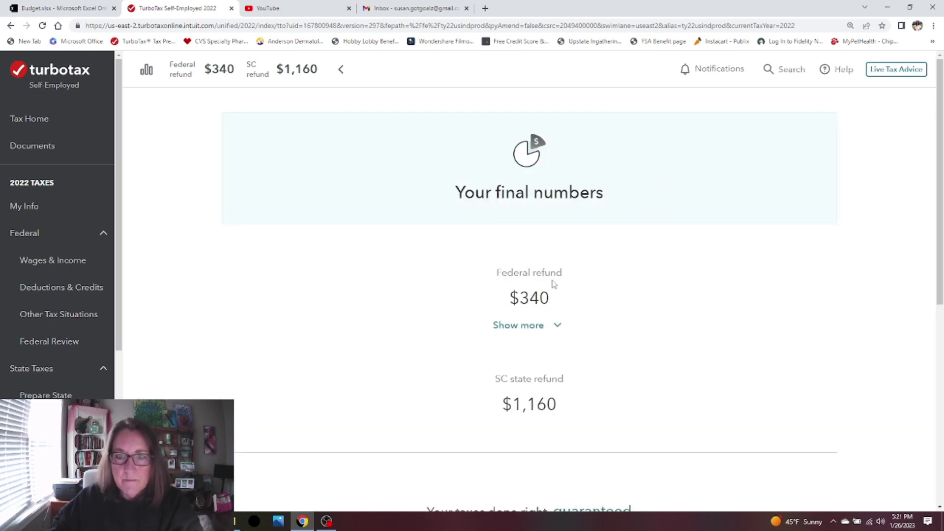
Review the final federal and South Carolina refund numbers and continue toward filing.
{"action": "scroll", "coordinate": [645, 339], "scroll_direction": "down", "scroll_amount": 2}
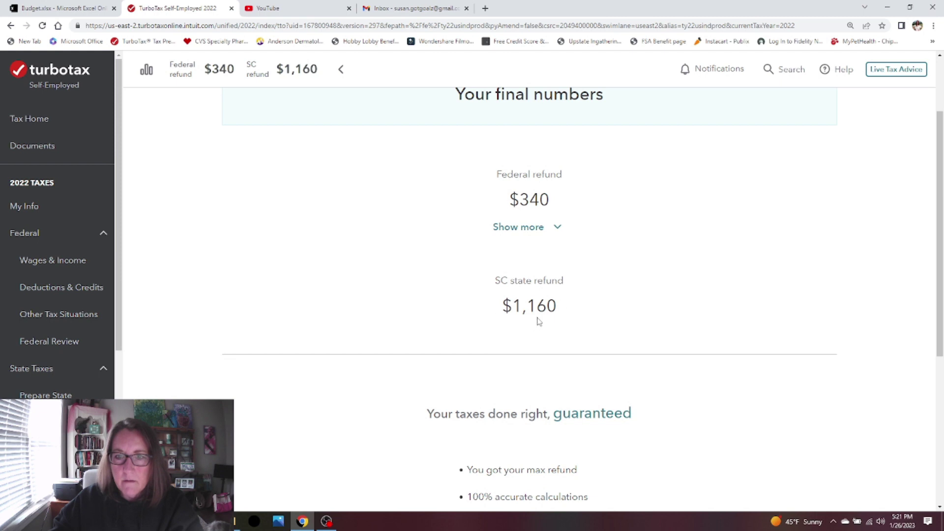
{"action": "scroll", "coordinate": [639, 335], "scroll_direction": "down", "scroll_amount": 5}
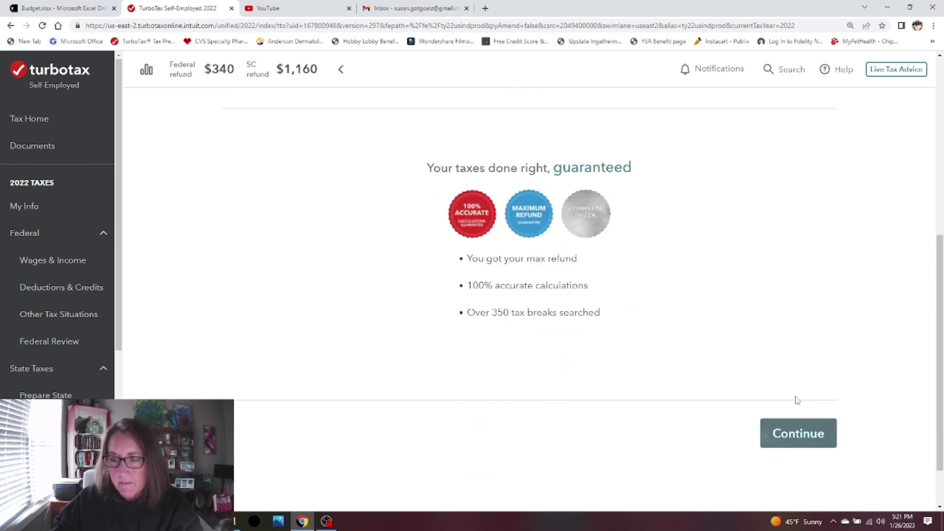
{"action": "left_click", "coordinate": [801, 430]}
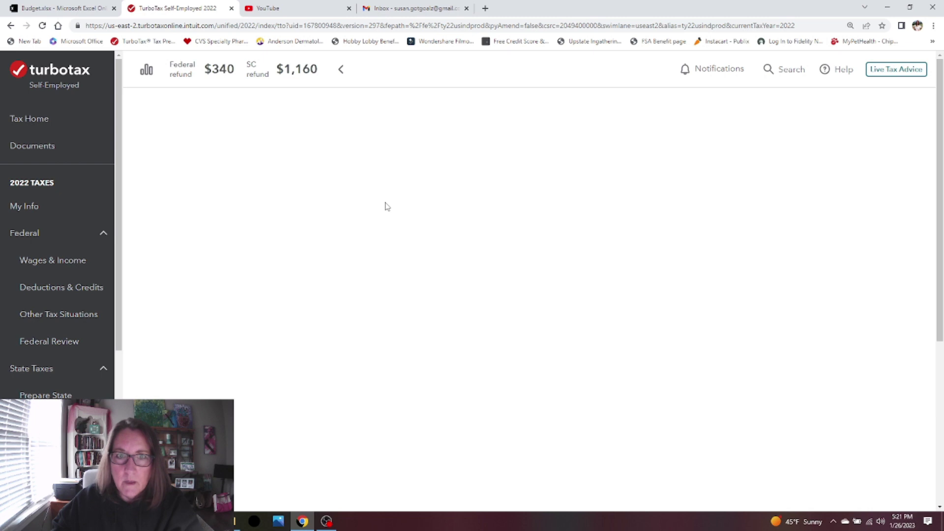
View the payment options and choose to deduct the TurboTax fees from the federal refund.
{"action": "scroll", "coordinate": [384, 234], "scroll_direction": "down", "scroll_amount": 1}
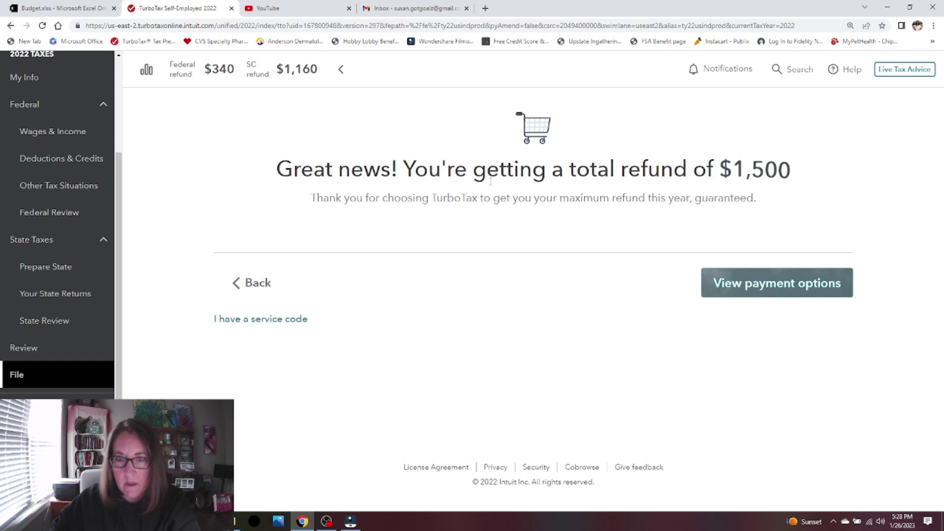
{"action": "left_click", "coordinate": [770, 290]}
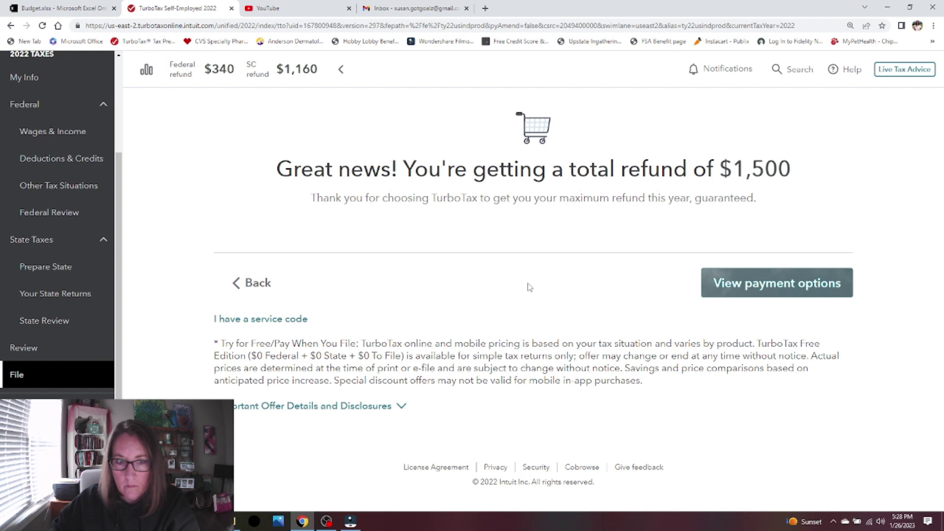
{"action": "left_click", "coordinate": [748, 286]}
{"action": "scroll", "coordinate": [639, 281], "scroll_direction": "down", "scroll_amount": 2}
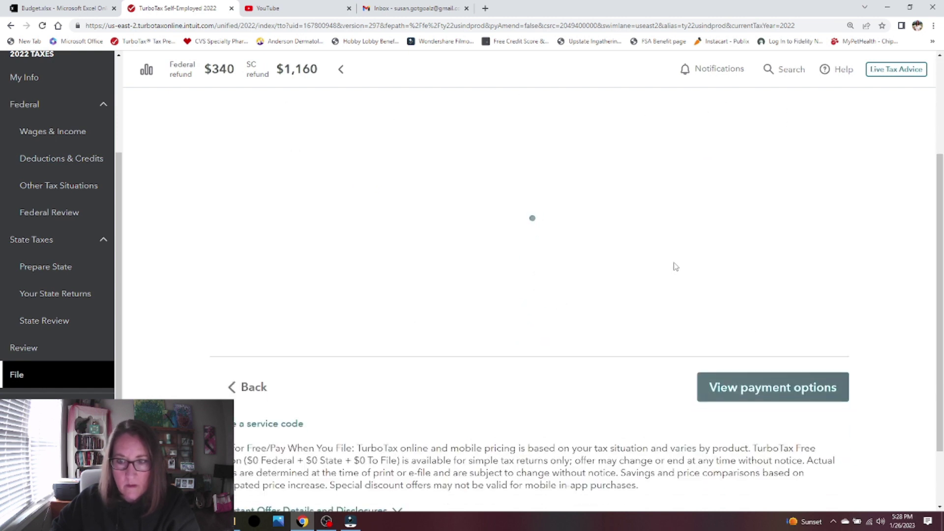
{"action": "left_click", "coordinate": [782, 310]}
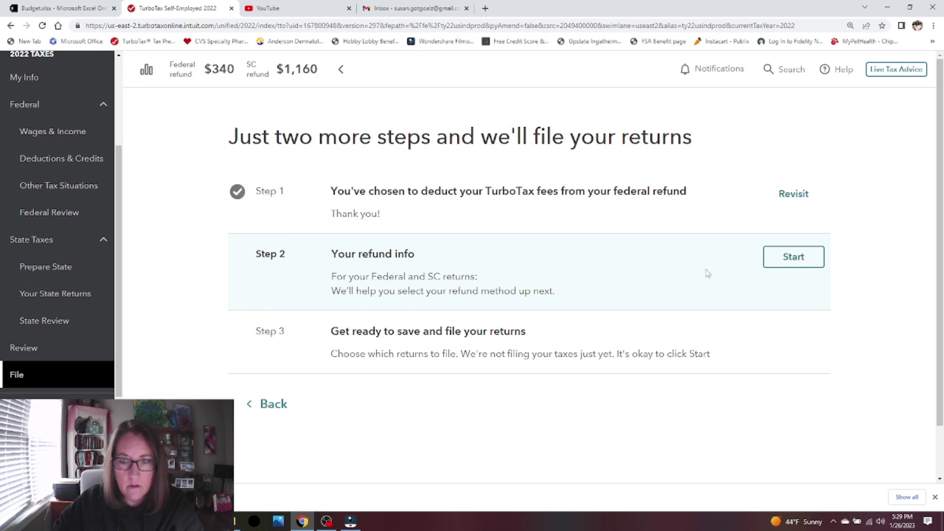
Start the refund info section, read the Credit Karma Money early refund offer, and choose other refund options instead.
{"action": "left_click", "coordinate": [794, 256]}
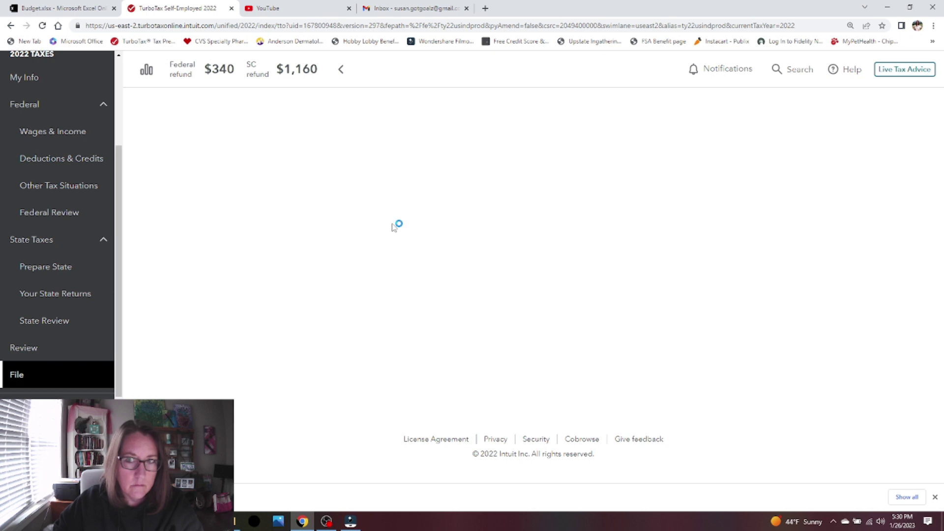
{"action": "scroll", "coordinate": [471, 196], "scroll_direction": "down", "scroll_amount": 5}
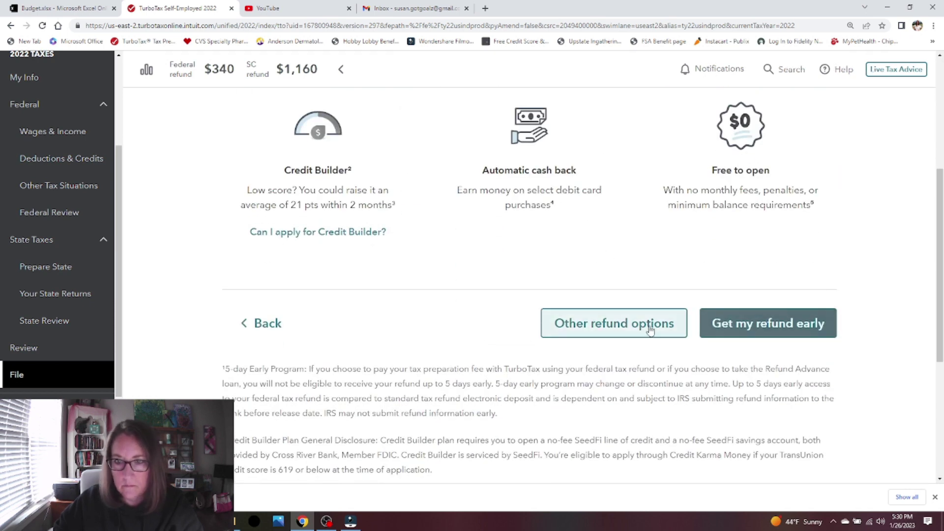
{"action": "scroll", "coordinate": [408, 197], "scroll_direction": "down", "scroll_amount": 5}
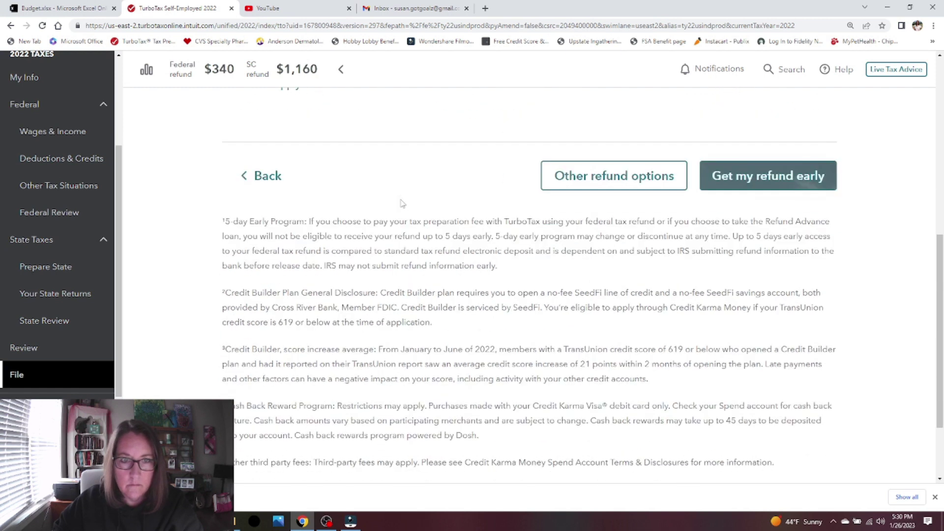
{"action": "scroll", "coordinate": [408, 210], "scroll_direction": "up", "scroll_amount": 10}
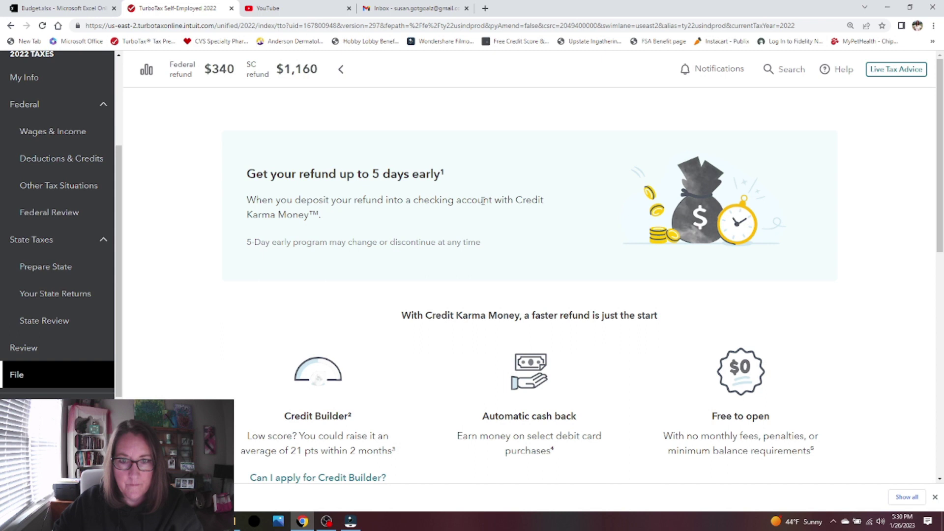
{"action": "scroll", "coordinate": [290, 304], "scroll_direction": "down", "scroll_amount": 2}
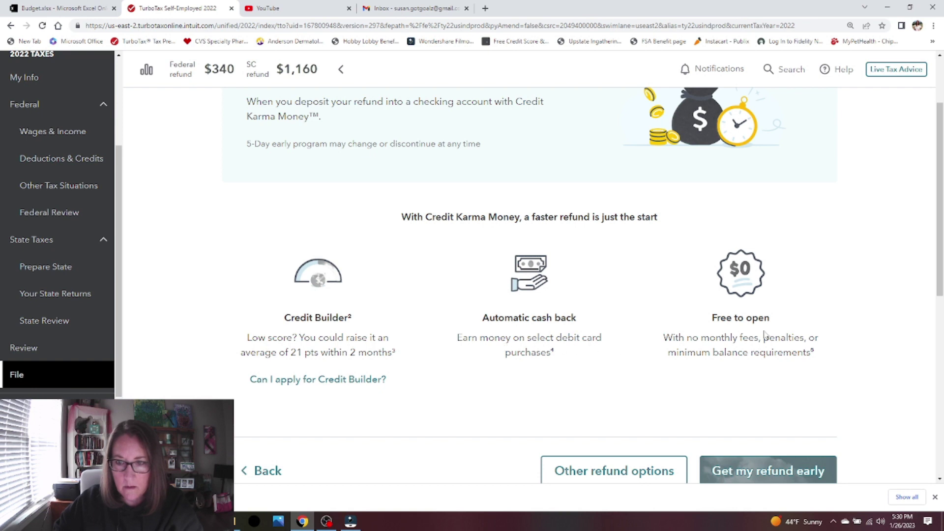
{"action": "scroll", "coordinate": [808, 375], "scroll_direction": "down", "scroll_amount": 3}
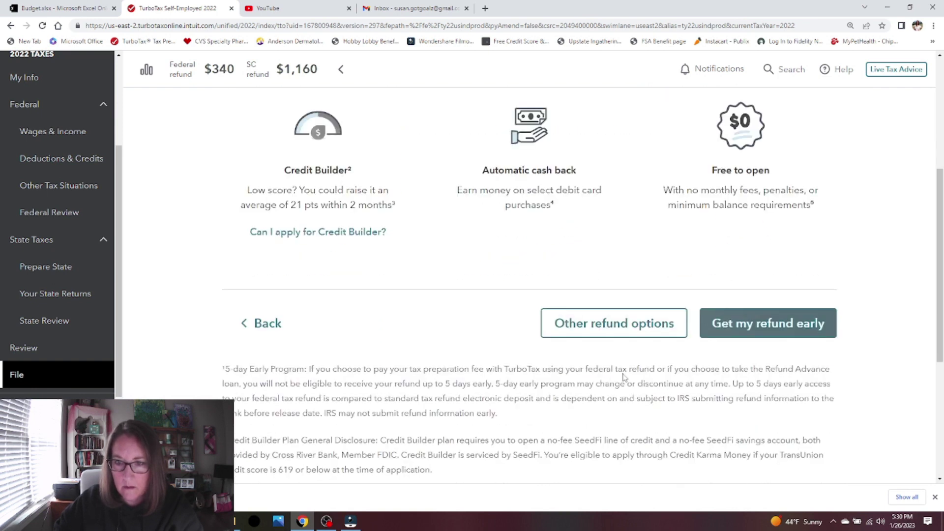
{"action": "left_click", "coordinate": [589, 331]}
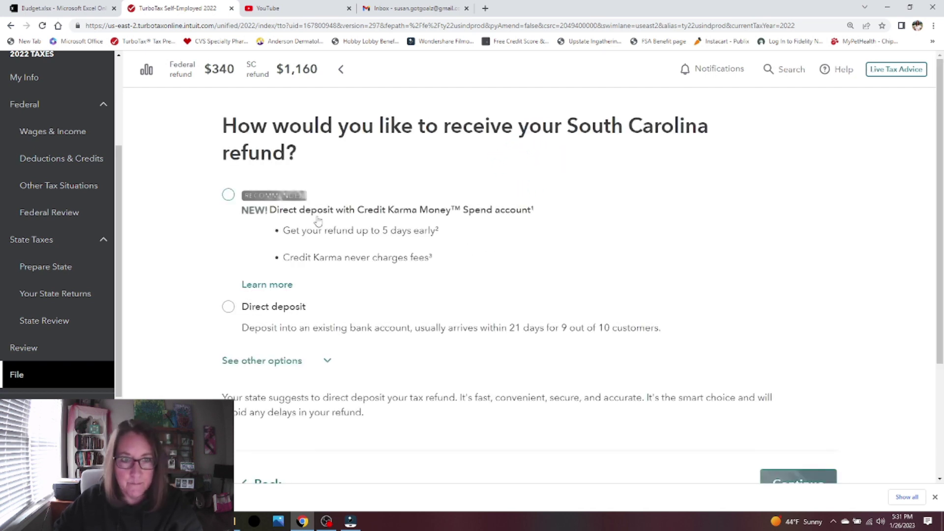
Select direct deposit into an existing bank account for the South Carolina refund and continue.
{"action": "left_click", "coordinate": [228, 307]}
{"action": "left_click", "coordinate": [795, 485]}
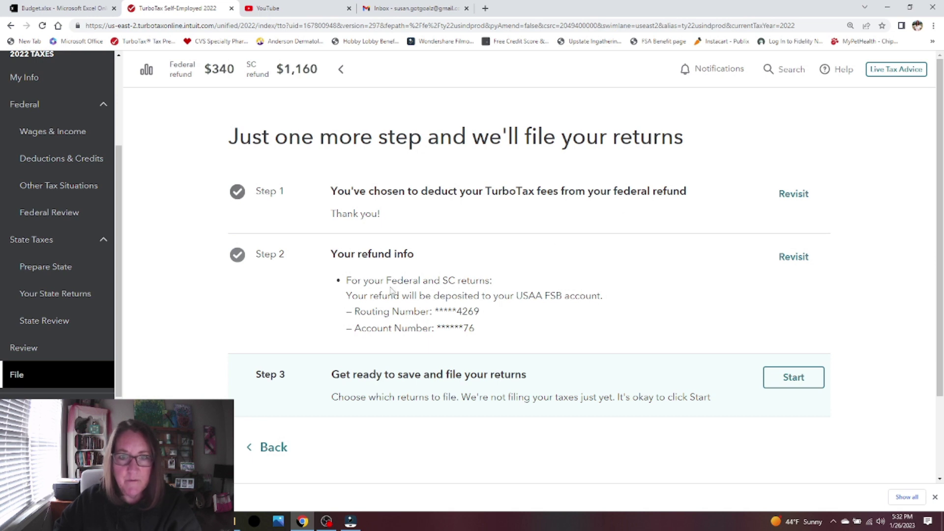
Start the final step for saving and filing the returns and choose to e-file rather than file by mail.
{"action": "left_click", "coordinate": [792, 378]}
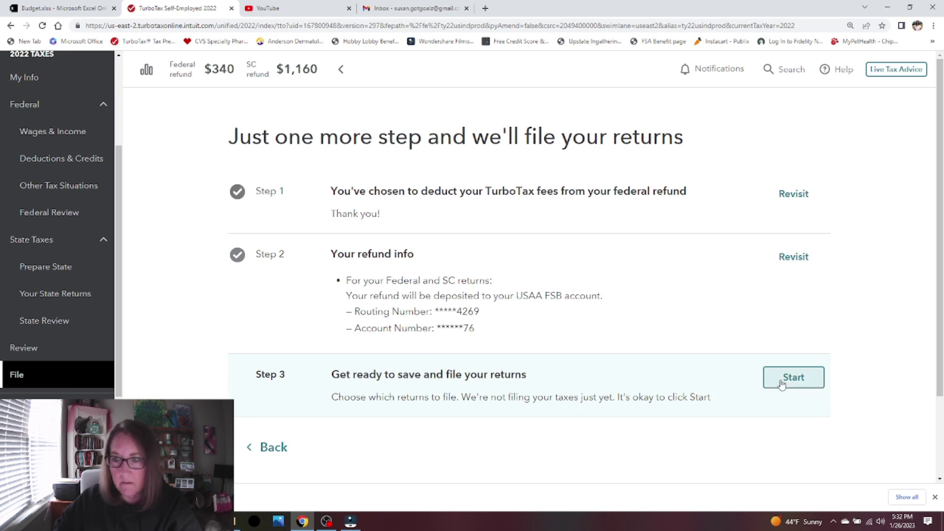
{"action": "scroll", "coordinate": [569, 231], "scroll_direction": "down", "scroll_amount": 2}
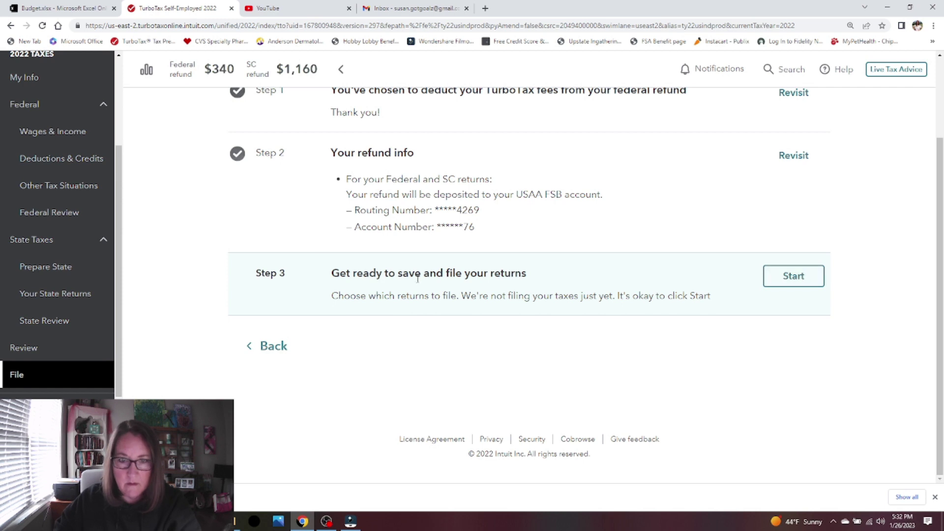
{"action": "left_click", "coordinate": [766, 278]}
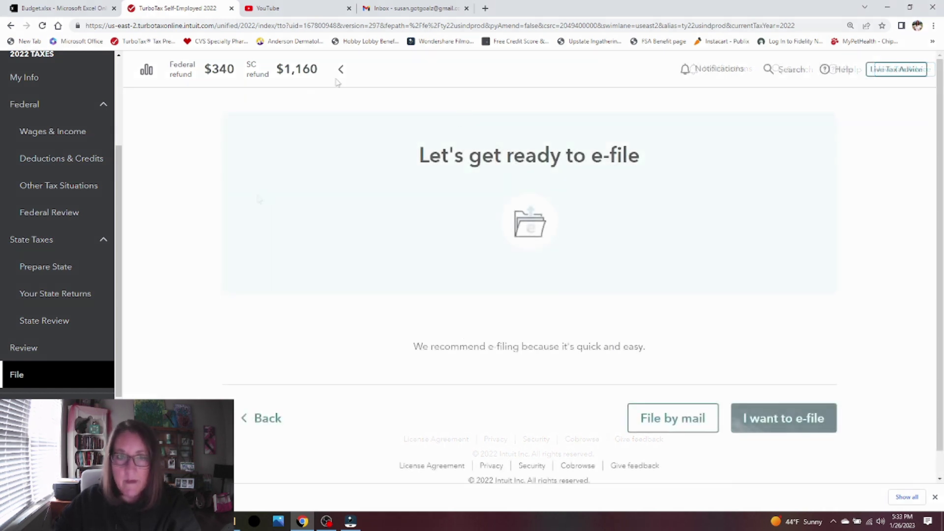
{"action": "left_click", "coordinate": [789, 420]}
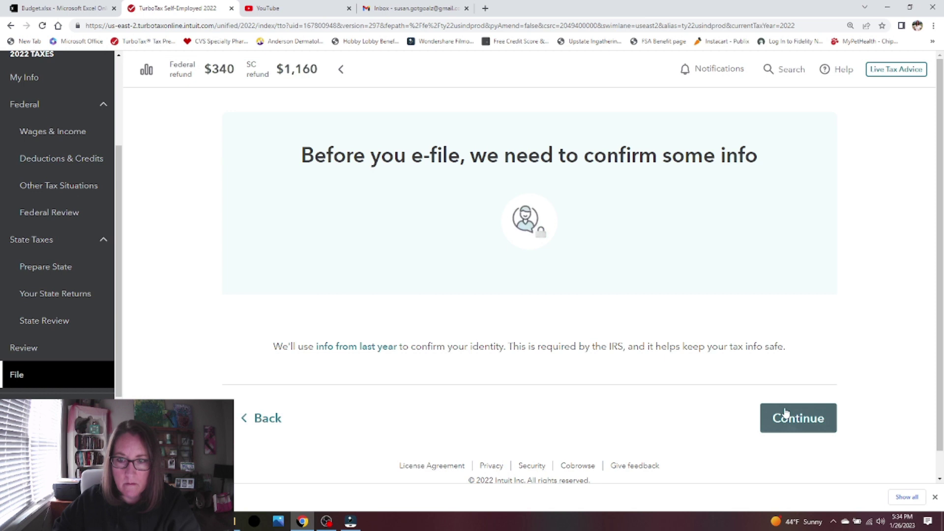
Proceed to the identity confirmation and report that last year's taxes were filed as a printed and mailed tax return.
{"action": "left_click", "coordinate": [818, 420]}
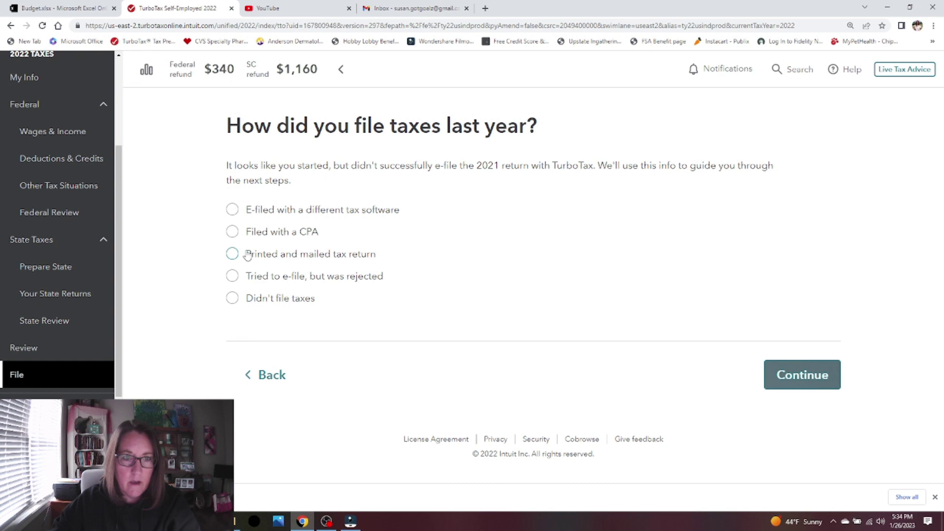
{"action": "left_click", "coordinate": [267, 261]}
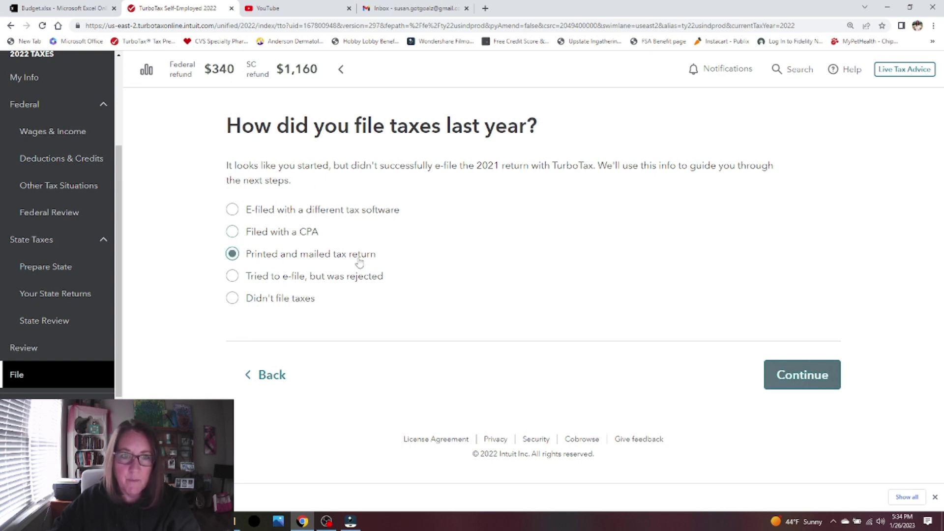
{"action": "left_click", "coordinate": [806, 375]}
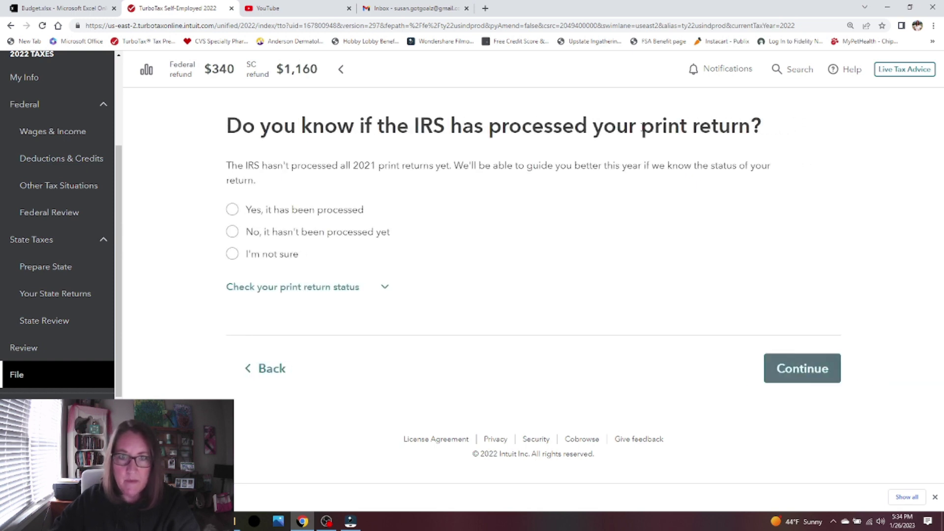
Answer that the IRS hasn't processed the print return yet and select Driver's License as the state-issued ID type.
{"action": "left_click", "coordinate": [232, 233]}
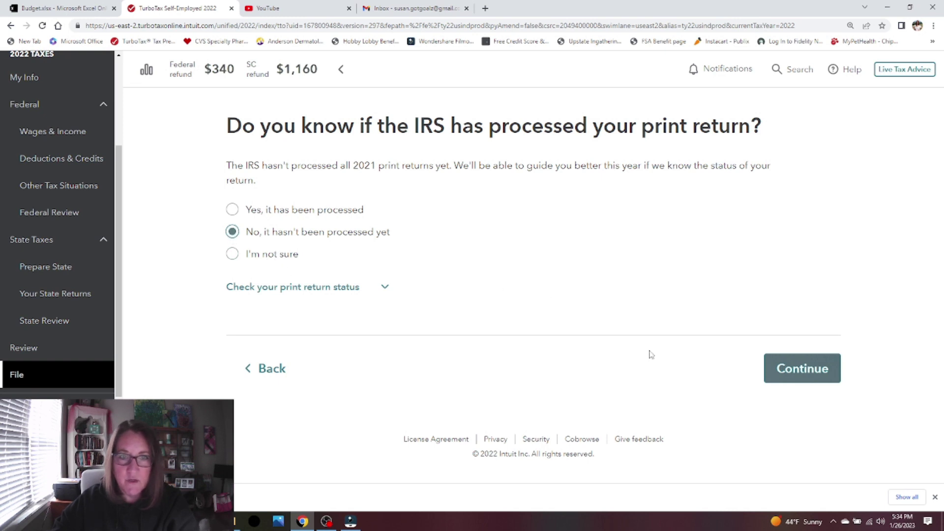
{"action": "left_click", "coordinate": [784, 369]}
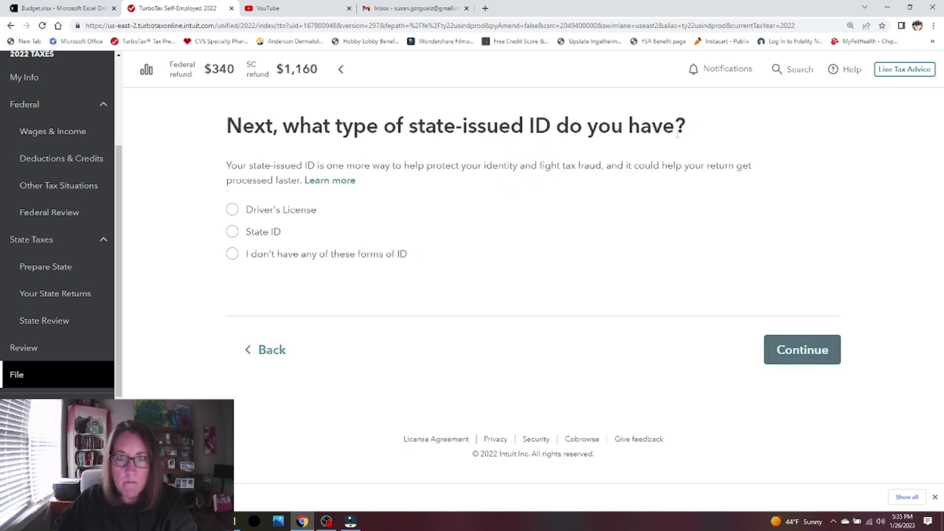
{"action": "left_click", "coordinate": [233, 210]}
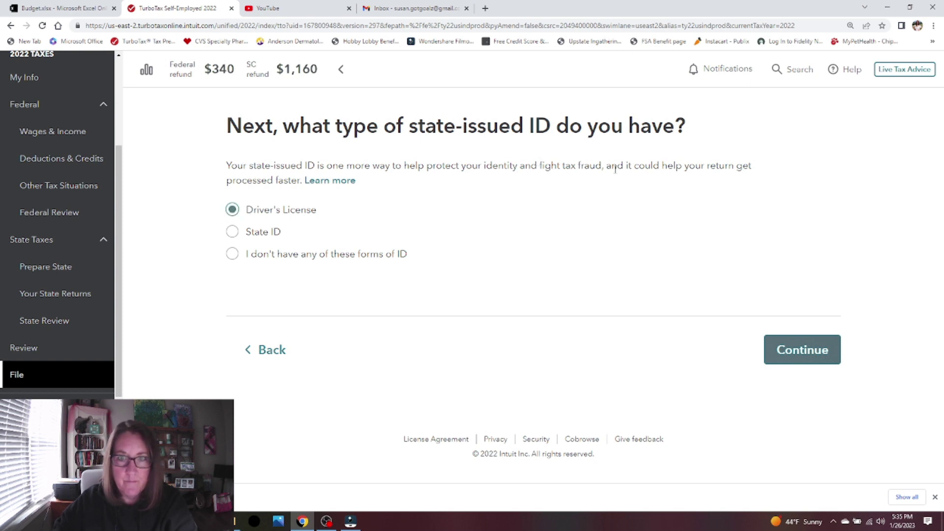
{"action": "left_click", "coordinate": [798, 355]}
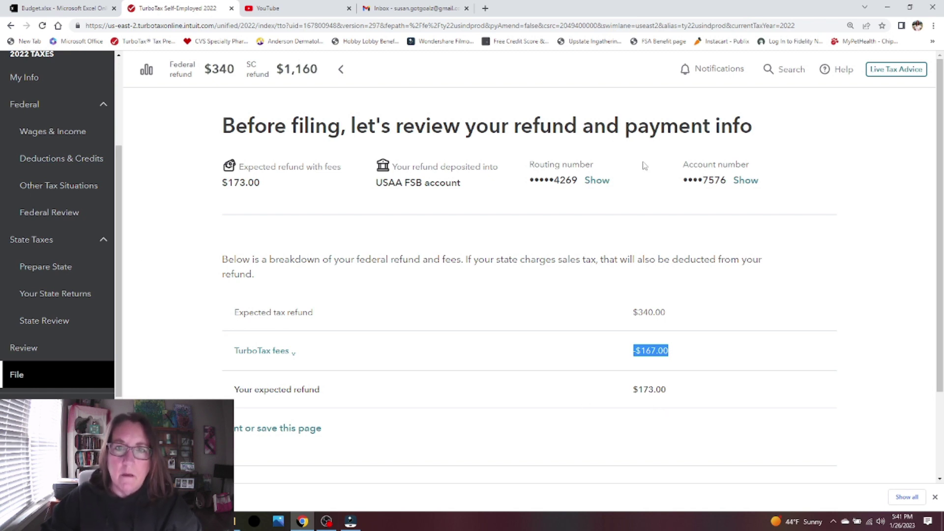
Review the refund and TurboTax fee breakdown, and agree to the South Carolina e-file consent to disclosure.
{"action": "scroll", "coordinate": [494, 302], "scroll_direction": "down", "scroll_amount": 2}
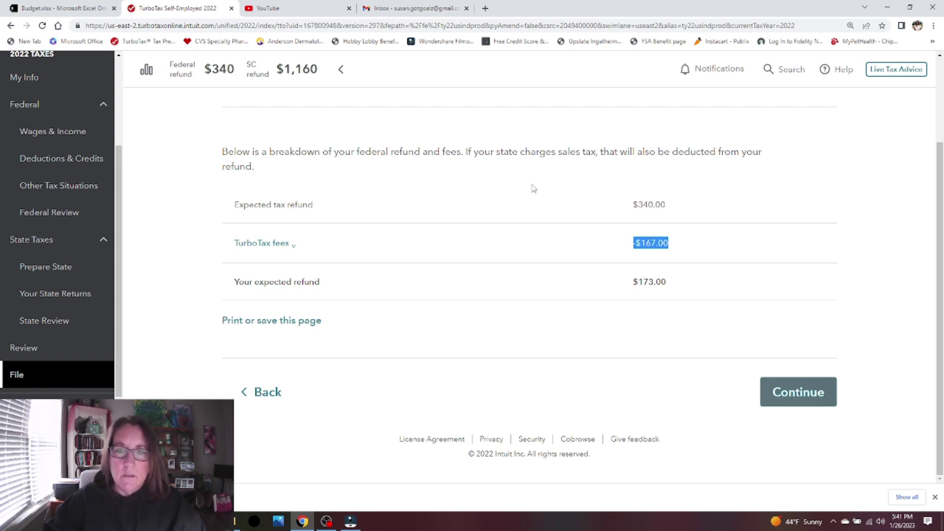
{"action": "left_click", "coordinate": [795, 397]}
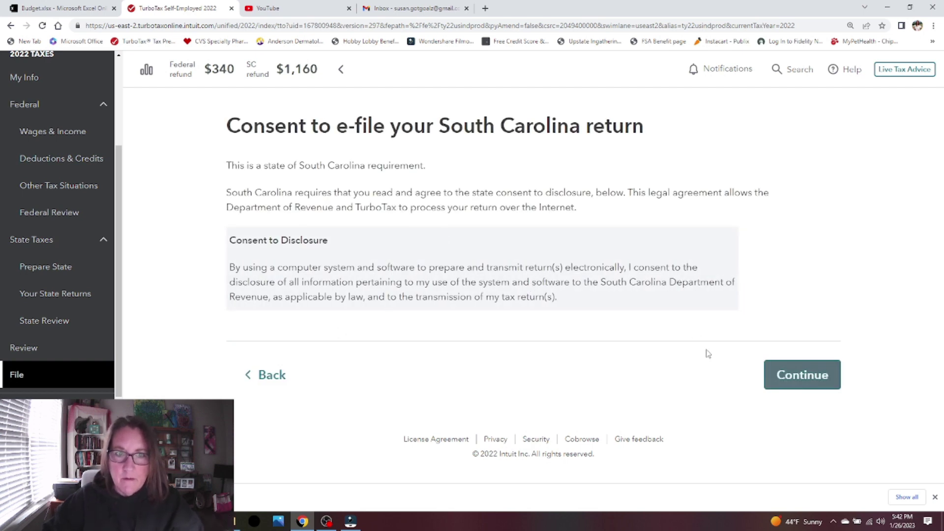
{"action": "left_click", "coordinate": [799, 374]}
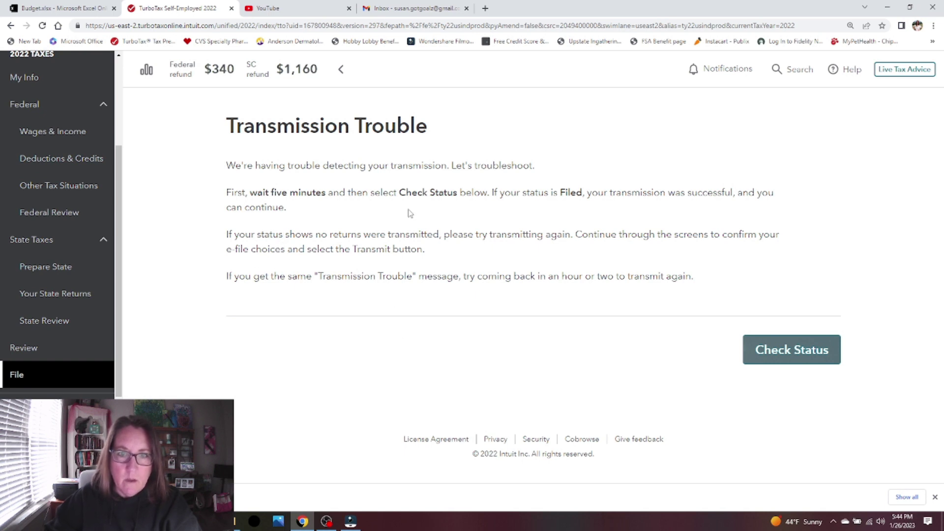
Read the transmission troubleshooting instructions and check the e-file status of the returns.
{"action": "left_click_drag", "start_coordinate": [237, 192], "coordinate": [368, 193]}
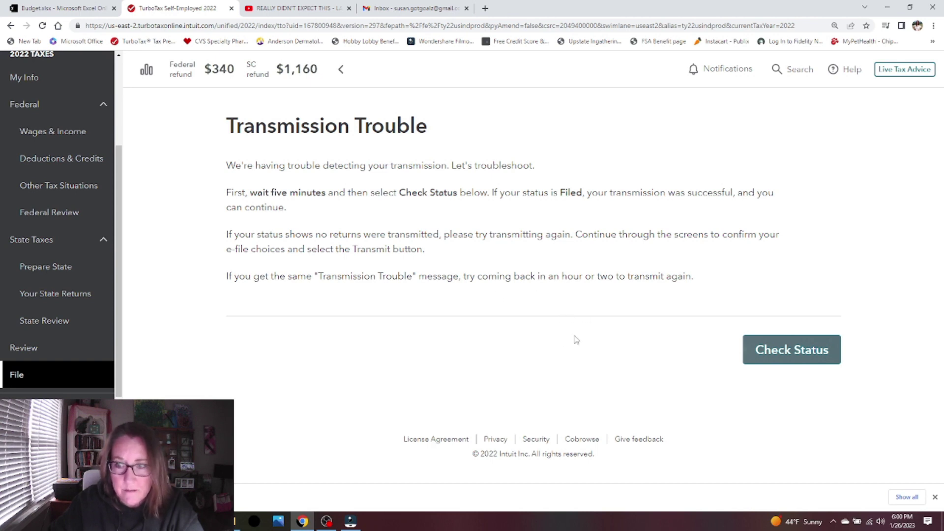
{"action": "left_click", "coordinate": [770, 354]}
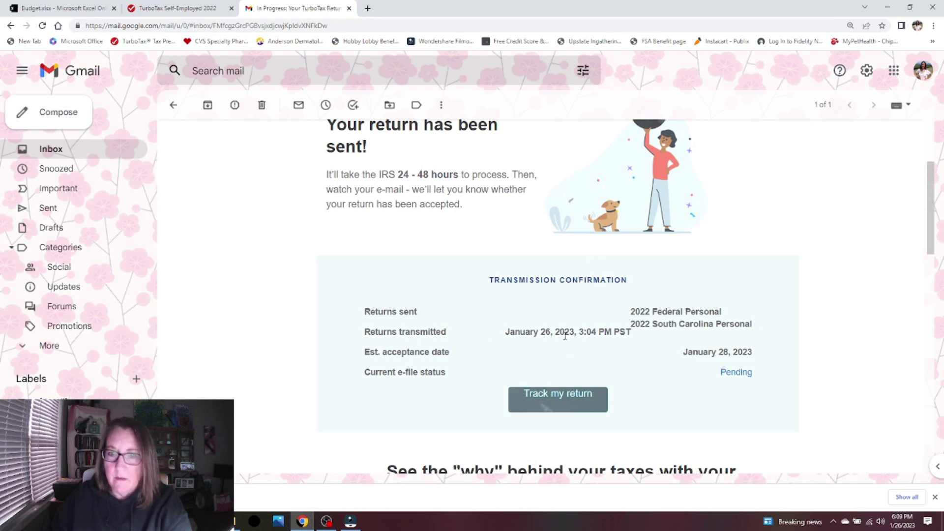
Examine the transmission date, estimated acceptance date and current e-file status in the TurboTax confirmation email in Gmail.
{"action": "left_click_drag", "start_coordinate": [512, 332], "coordinate": [553, 329]}
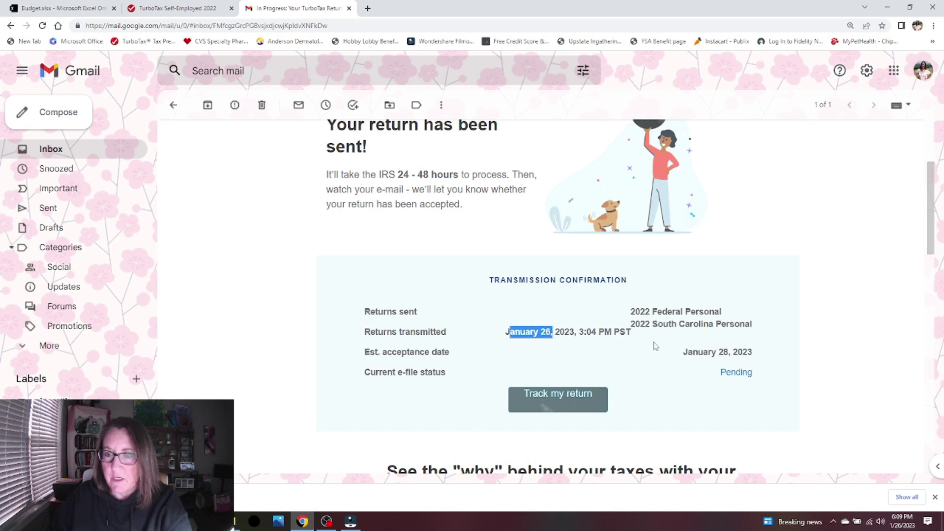
{"action": "left_click_drag", "start_coordinate": [682, 352], "coordinate": [737, 347]}
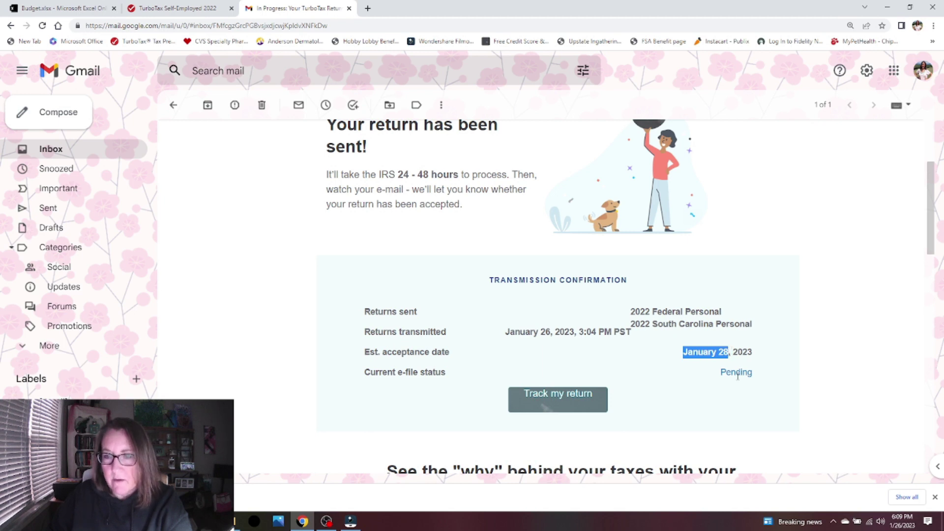
{"action": "left_click_drag", "start_coordinate": [718, 373], "coordinate": [752, 373]}
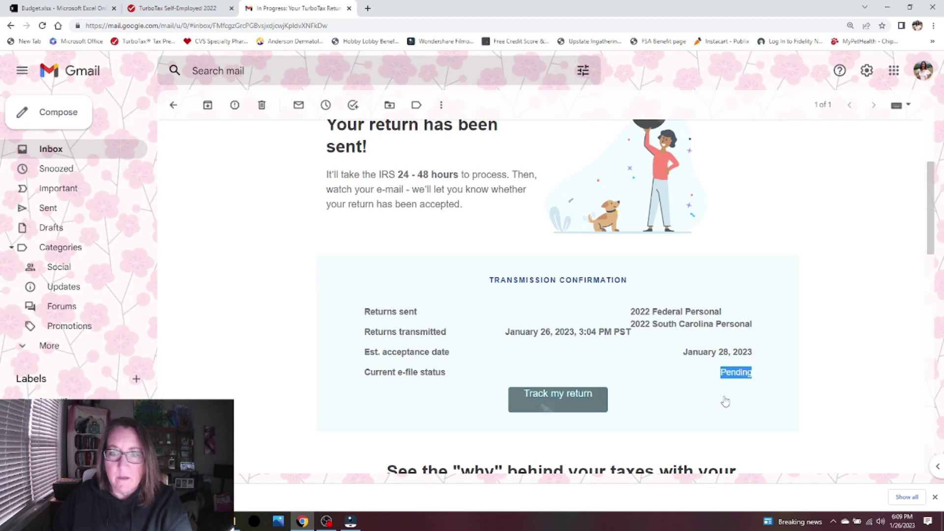